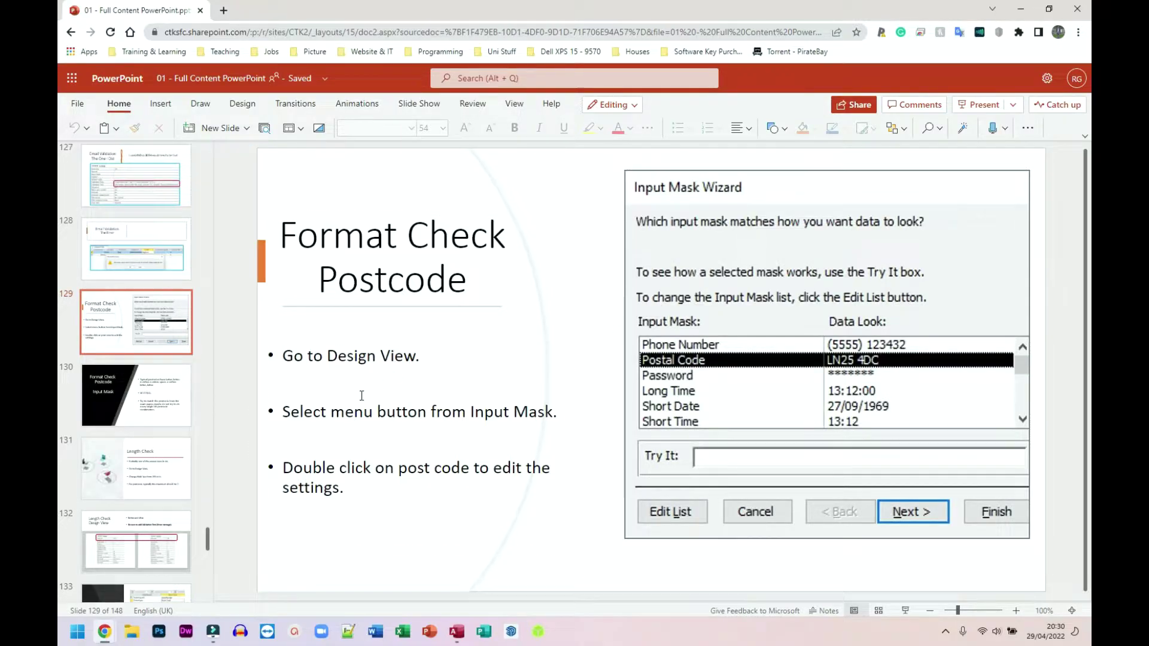
Step: Go to slide 130 on postcode input masks and highlight the SE13 5LQ example
left_click_drag(352, 412, 427, 413)
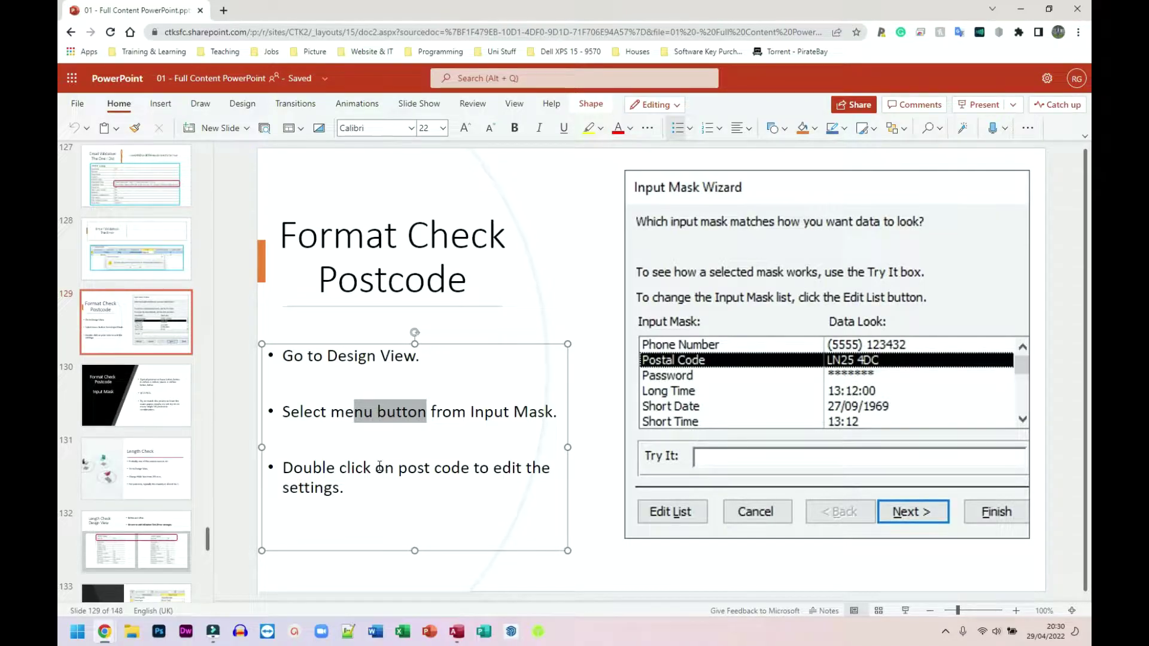
left_click(139, 371)
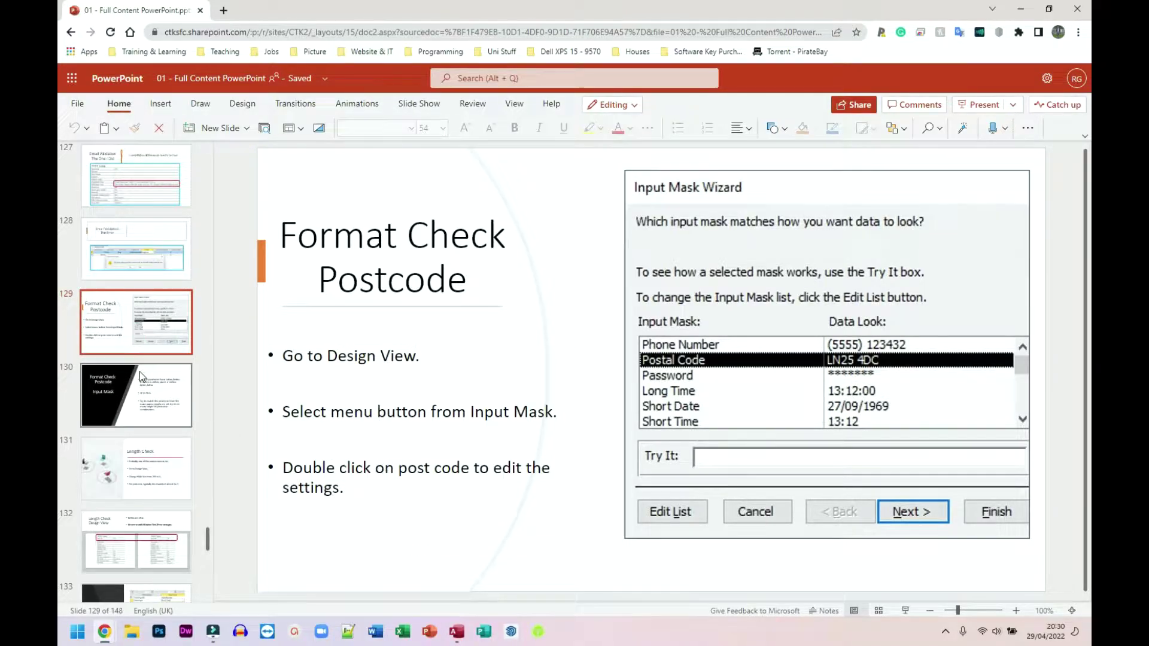
left_click_drag(681, 353, 769, 352)
Step: Add an E1 4GH example bullet below SE13 5LQ, then delete it again
left_click(765, 352)
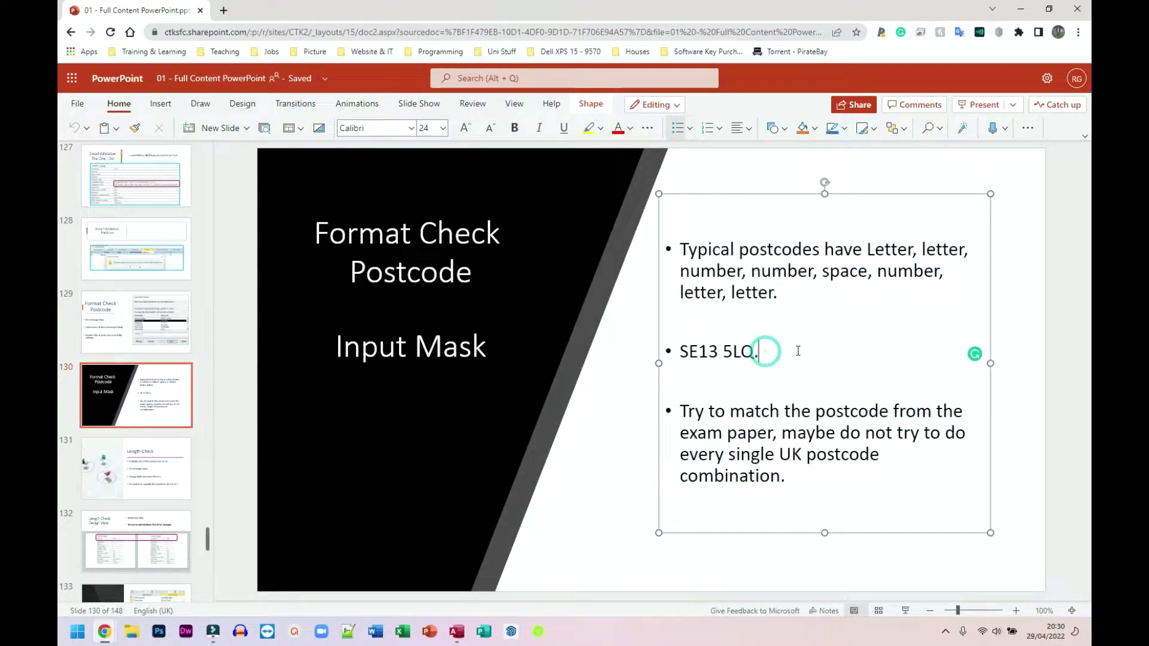
key("Return")
type("E")
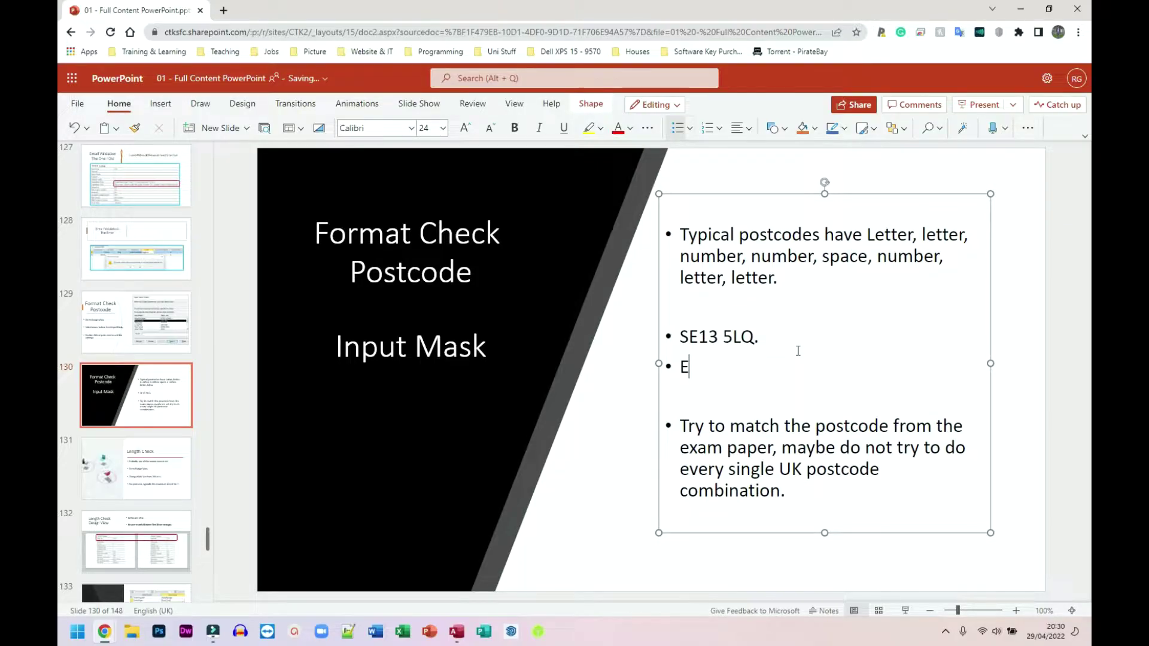
type("1 4g")
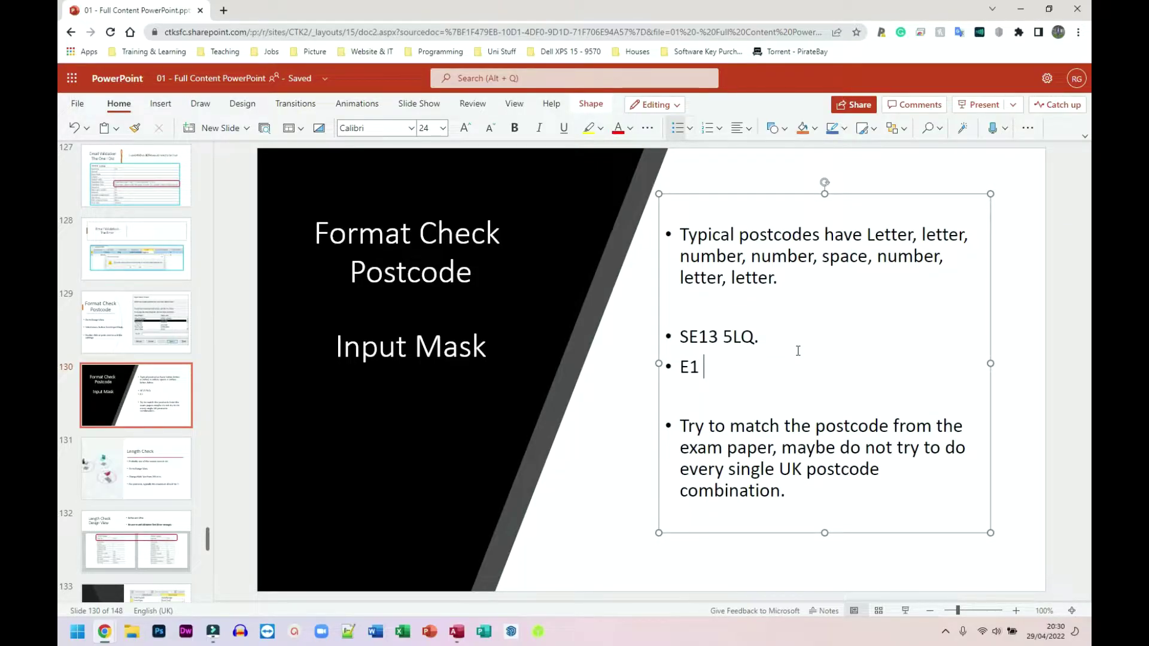
key("BackSpace")
type("GH")
left_click_drag(749, 365, 684, 366)
key("BackSpace")
key("BackSpace")
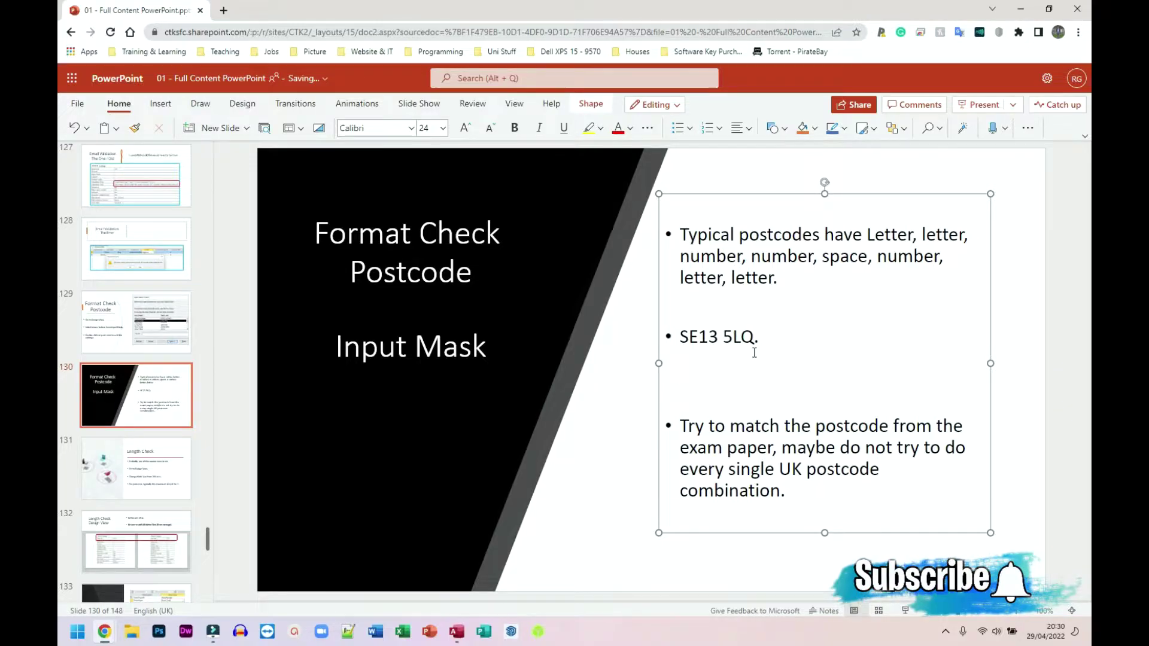
key("BackSpace")
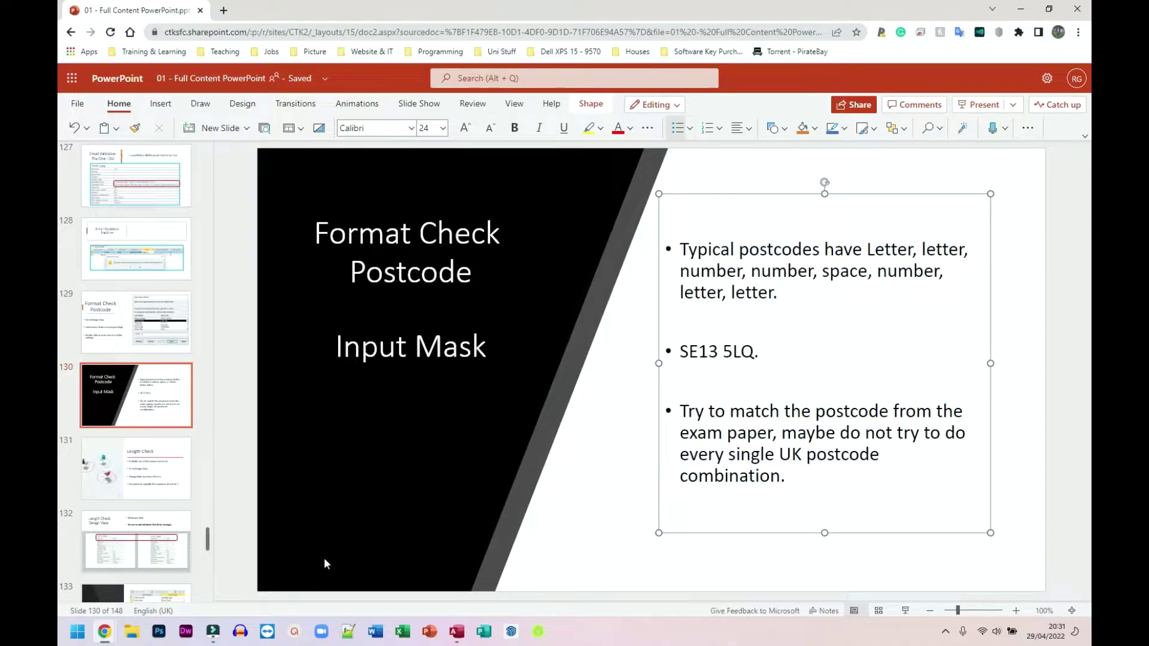
Step: Open tblCustomer in Access, switch it to Design View and select the PostCode field
left_click(457, 632)
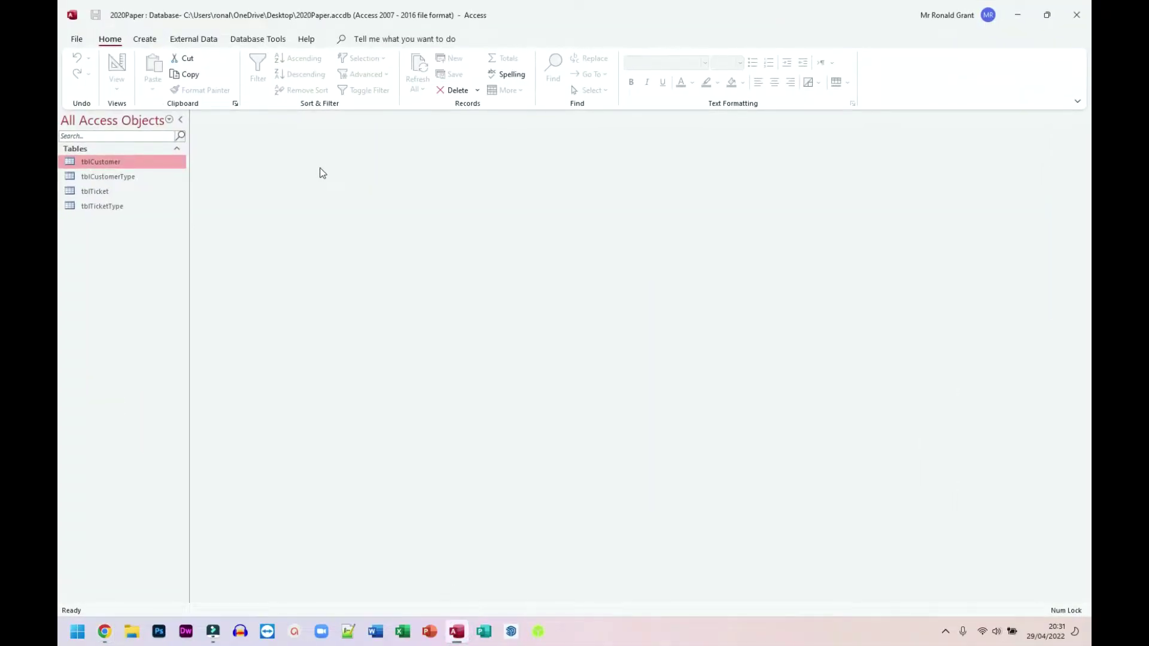
double_click(87, 163)
left_click(665, 144)
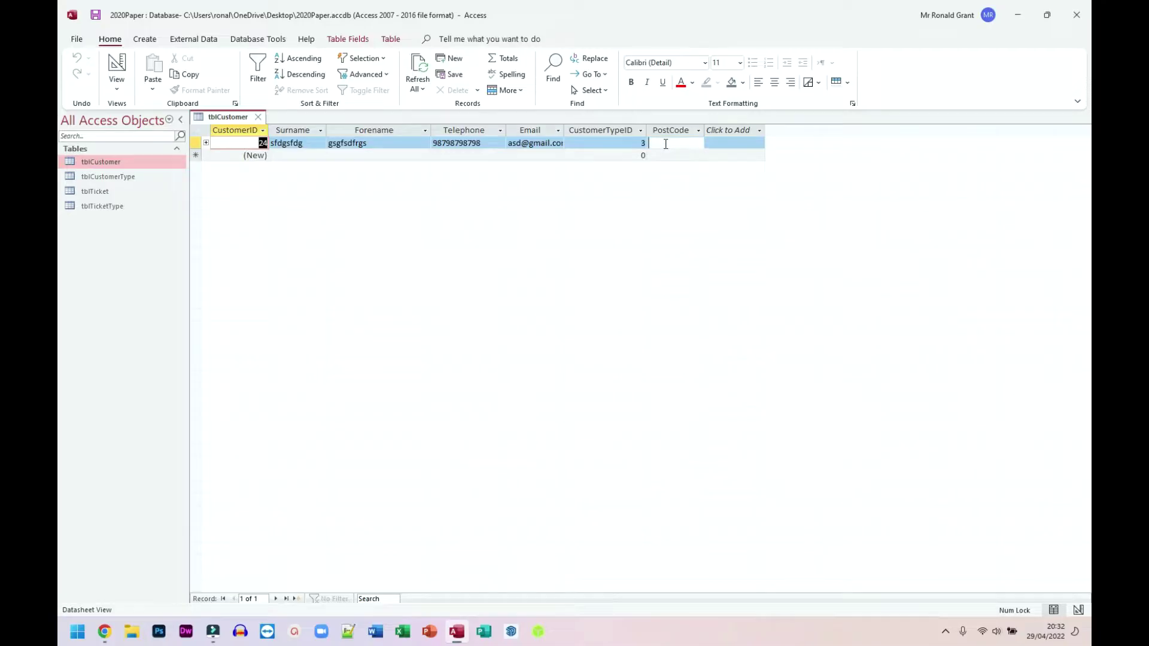
left_click(116, 66)
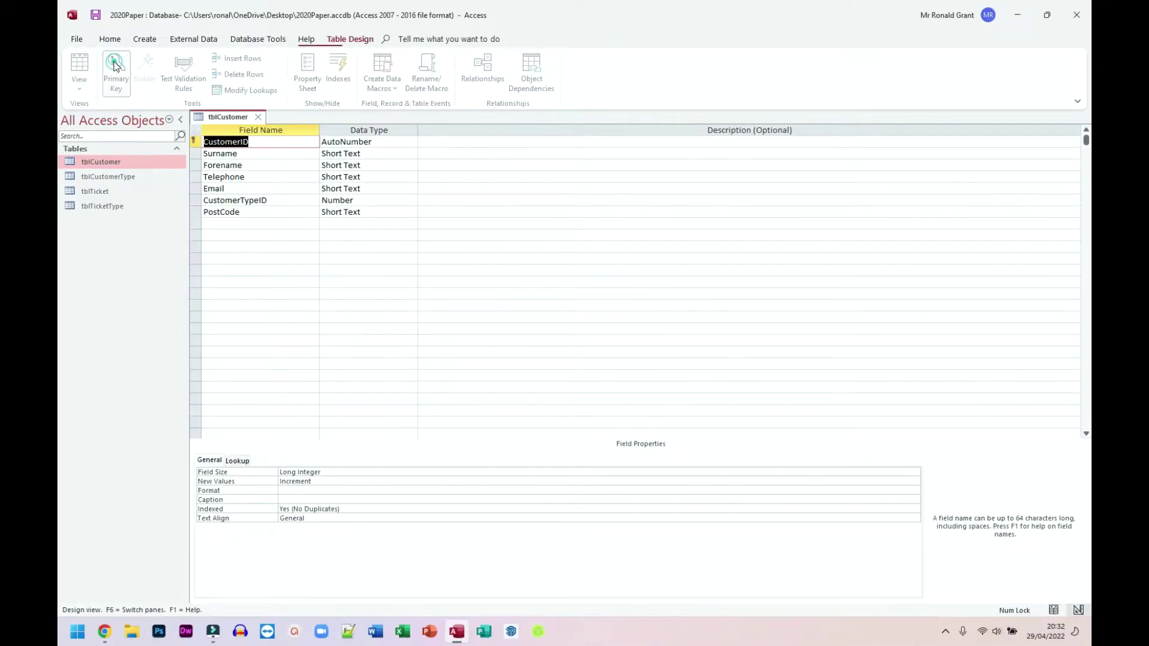
left_click(250, 212)
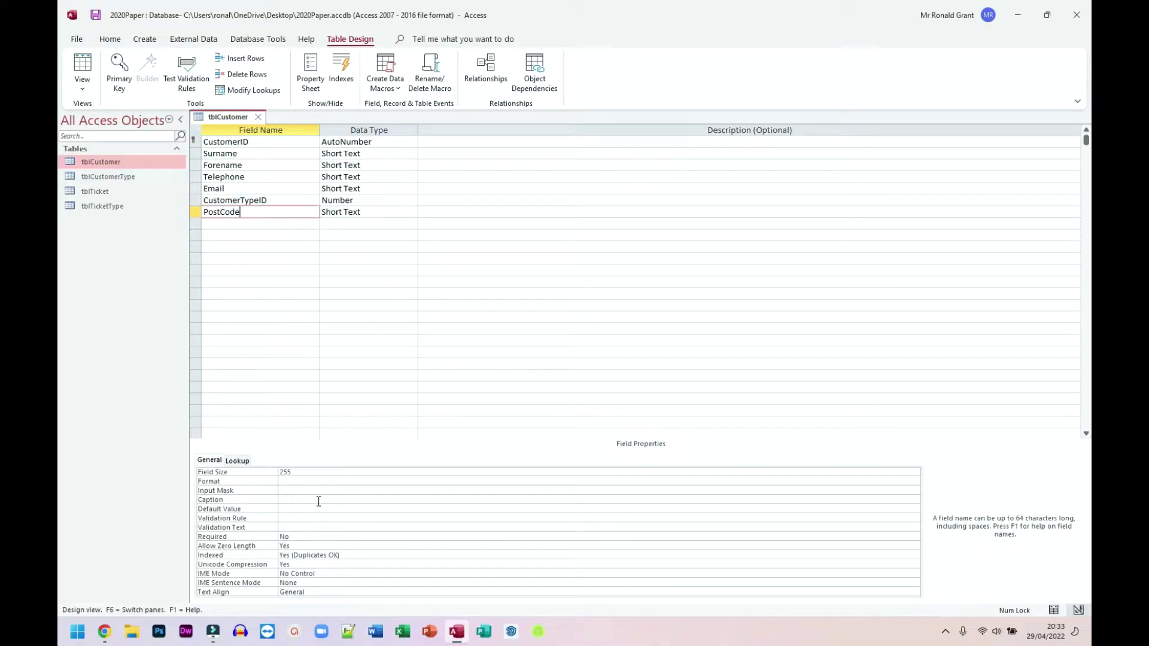
left_click(287, 491)
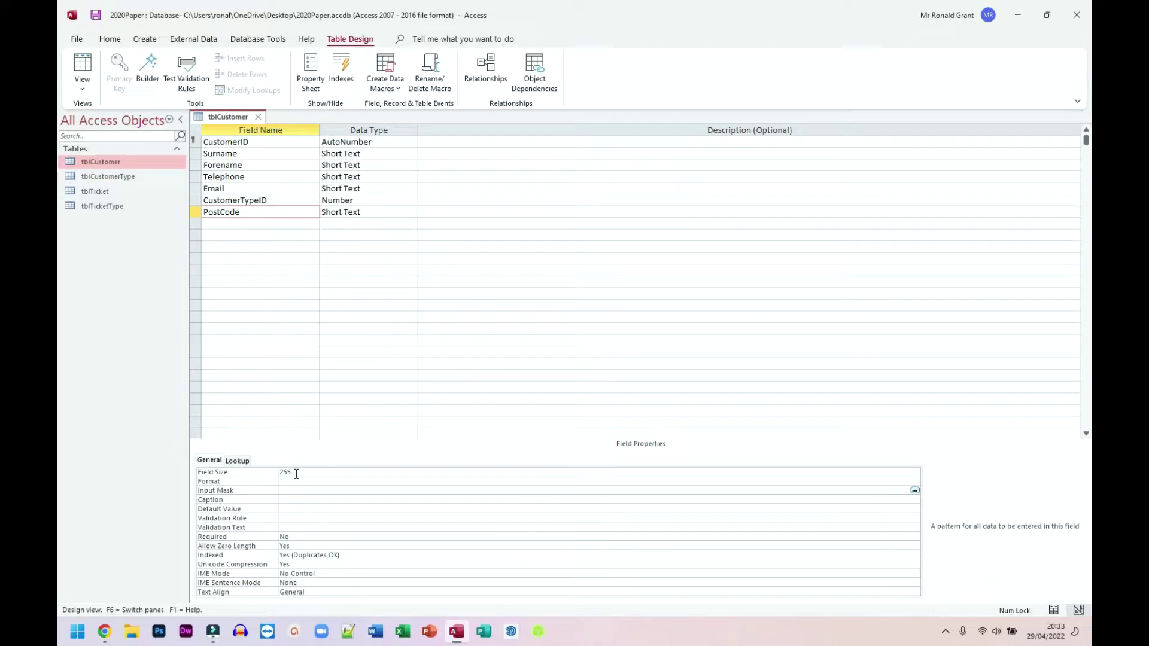
Step: Replace the PostCode Field Size of 255 with 8
left_click(295, 473)
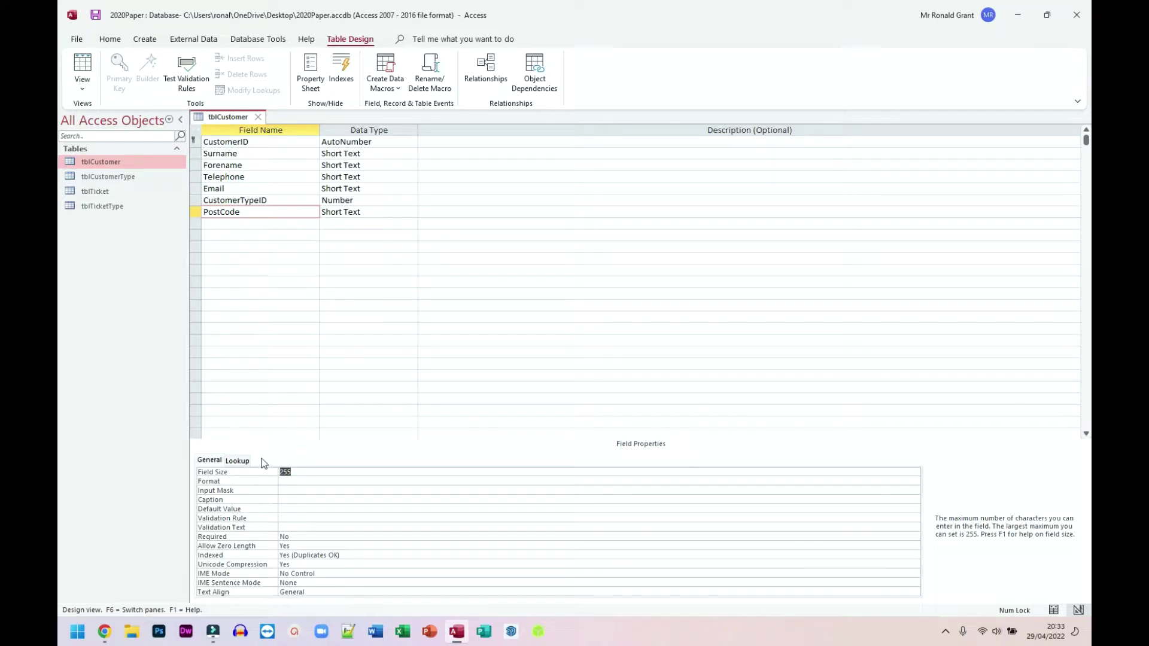
type("8")
left_click(282, 490)
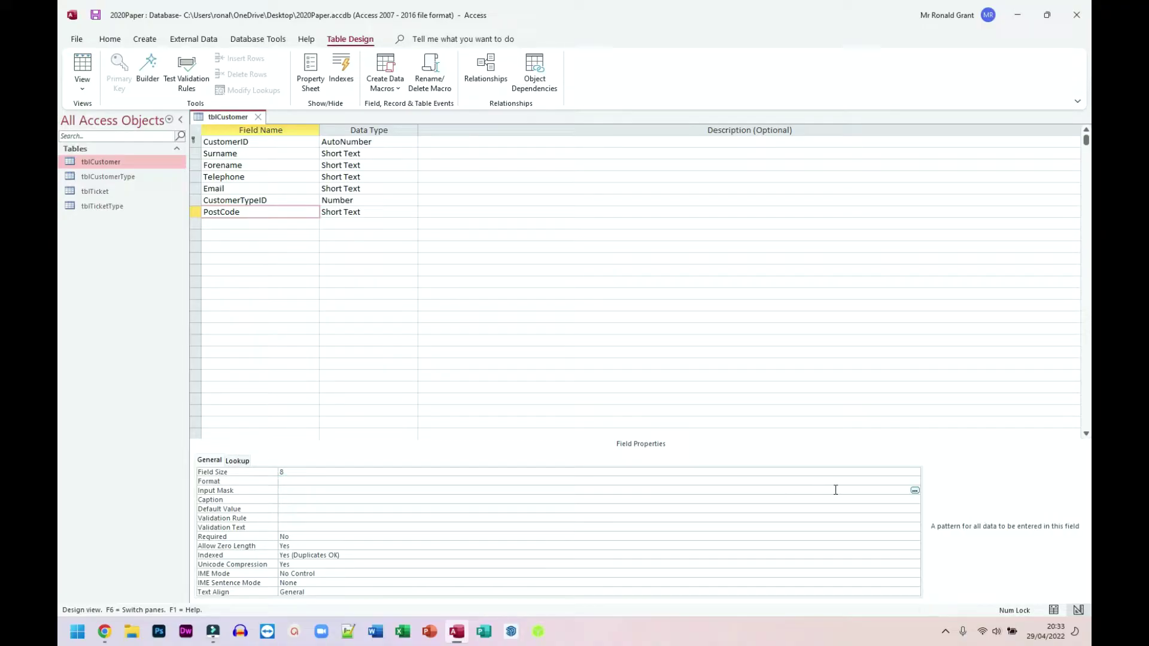
Step: Save tblCustomer, accept the data-loss warning, and pick the Postal Code mask >LL00 0LL
left_click(915, 490)
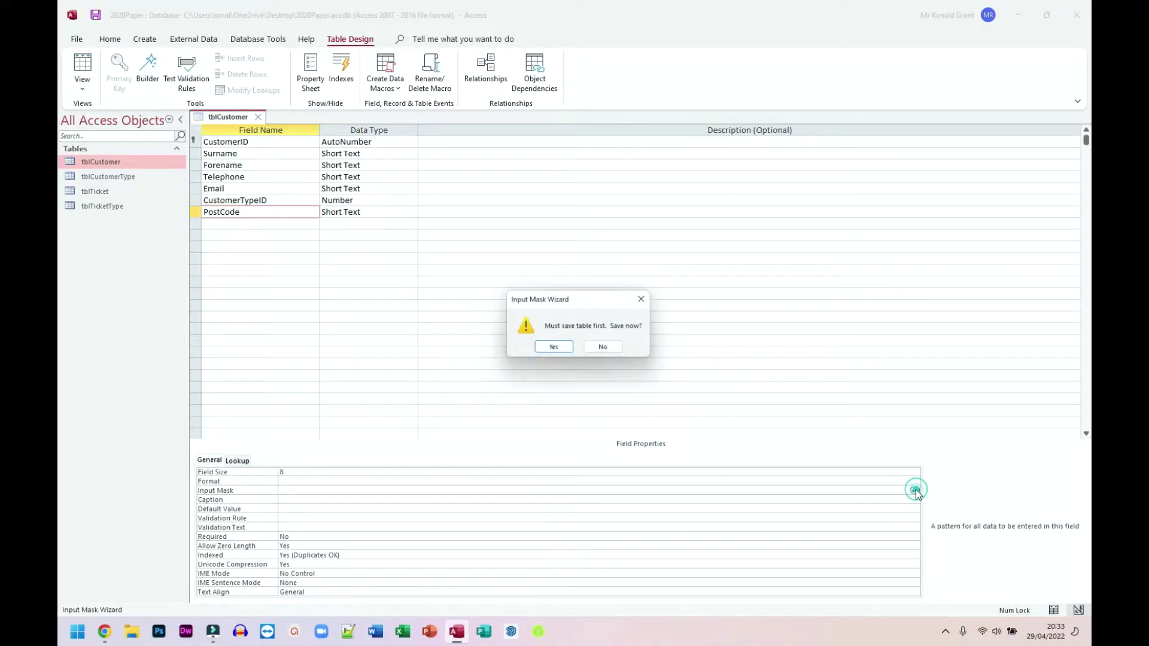
left_click(555, 349)
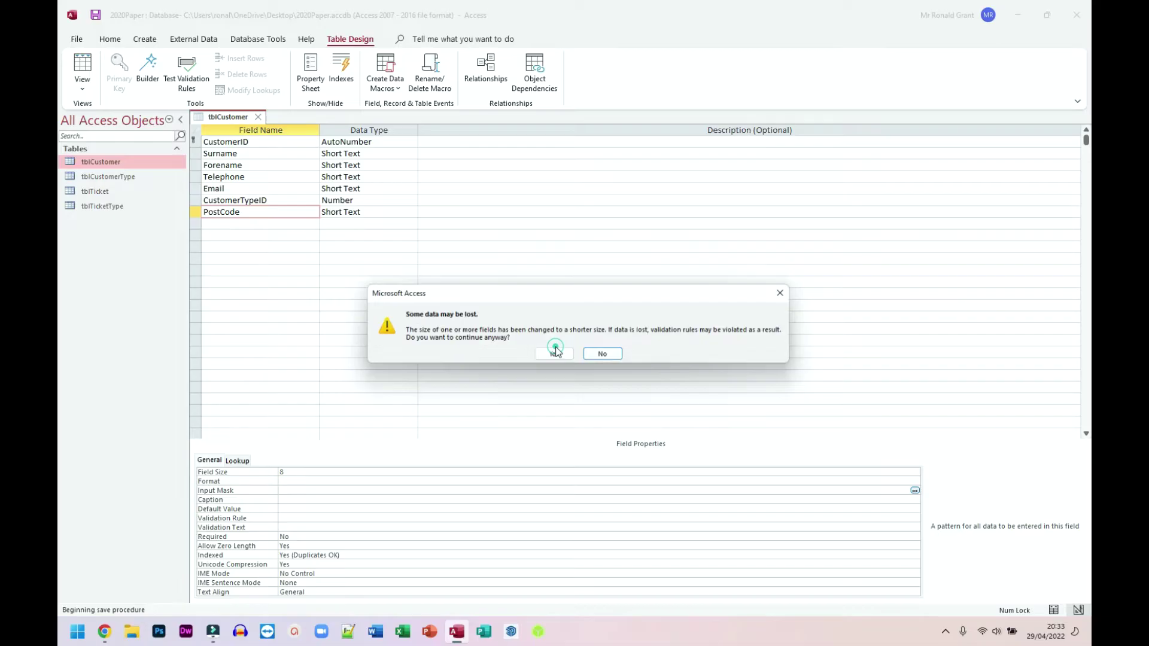
left_click(559, 359)
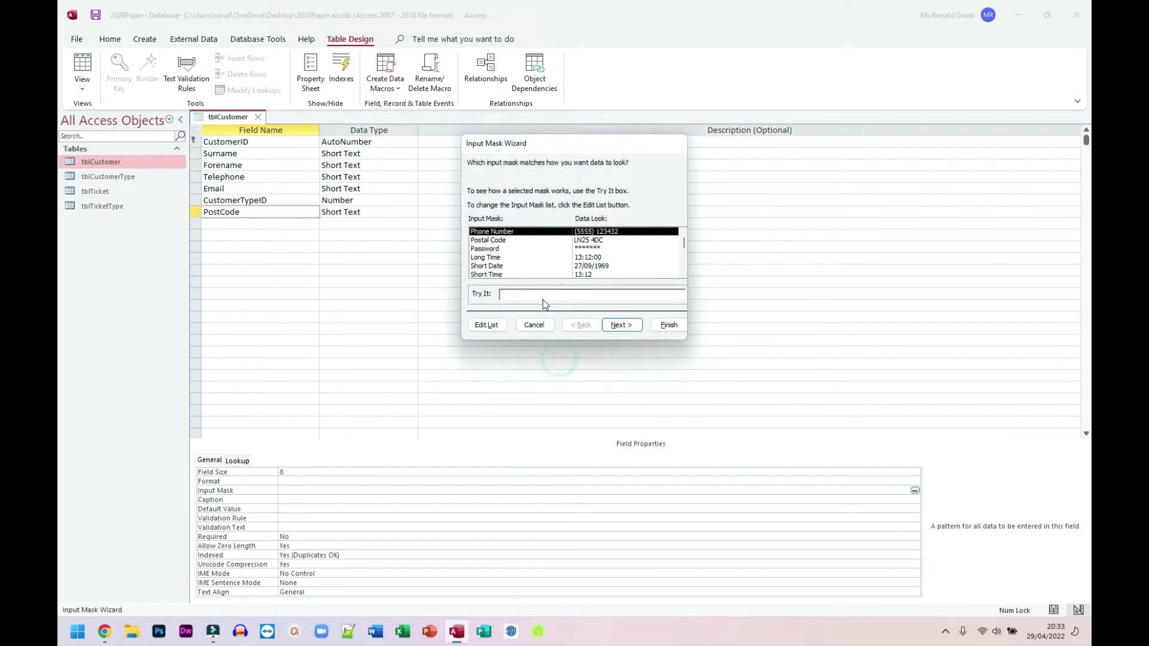
left_click(500, 241)
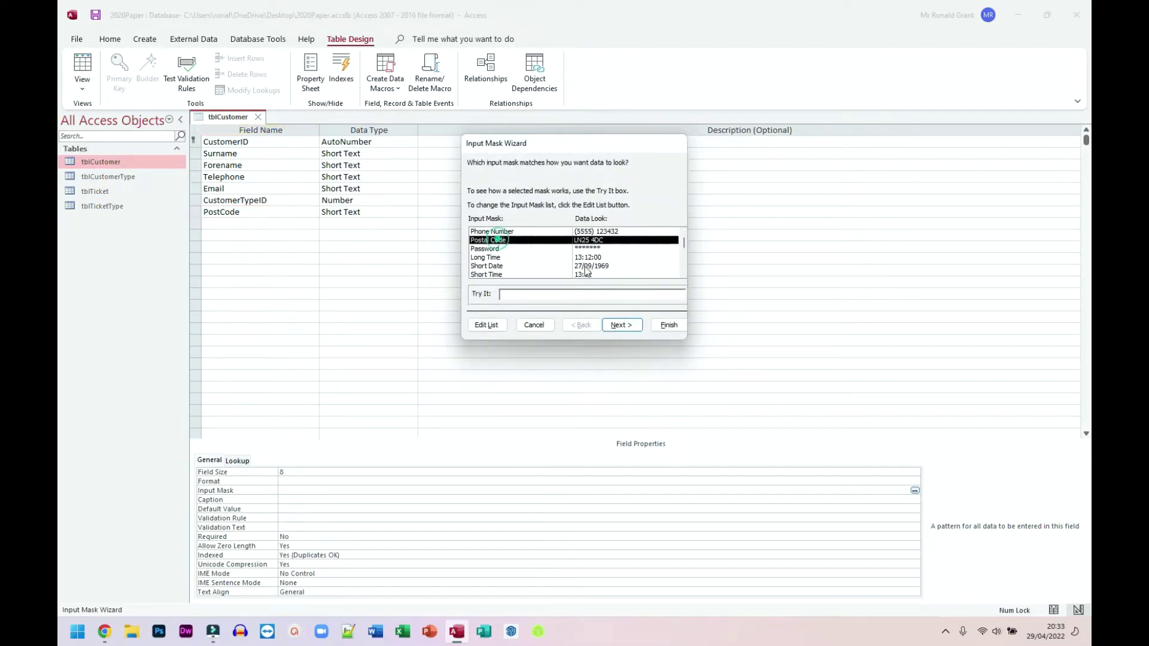
left_click(622, 325)
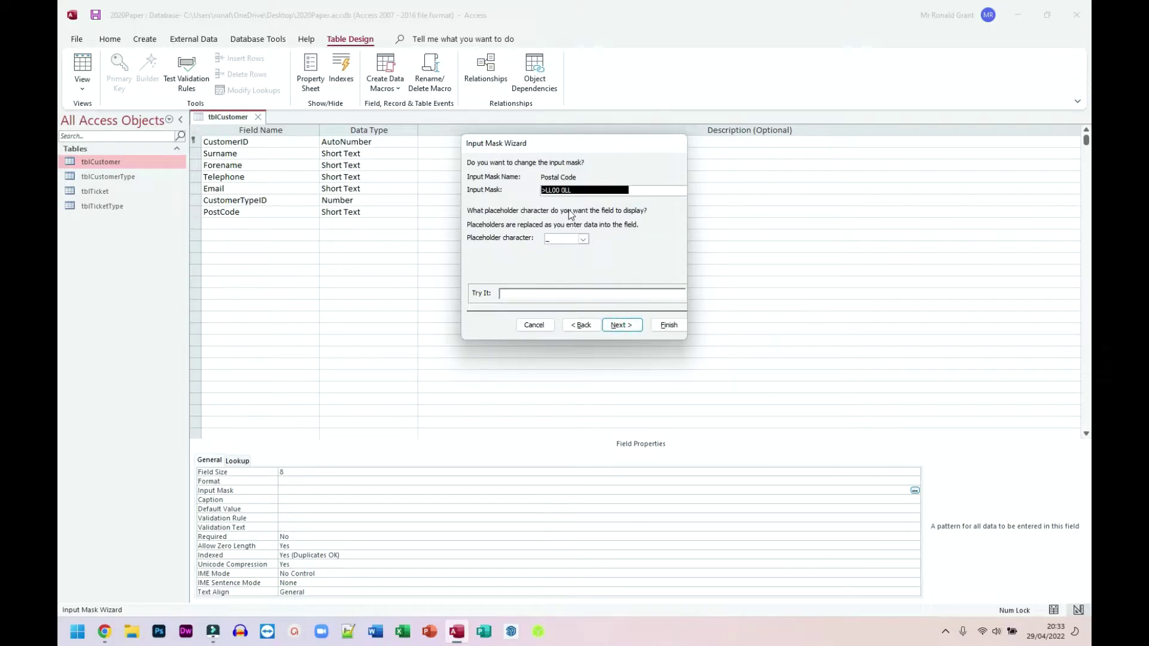
left_click(568, 190)
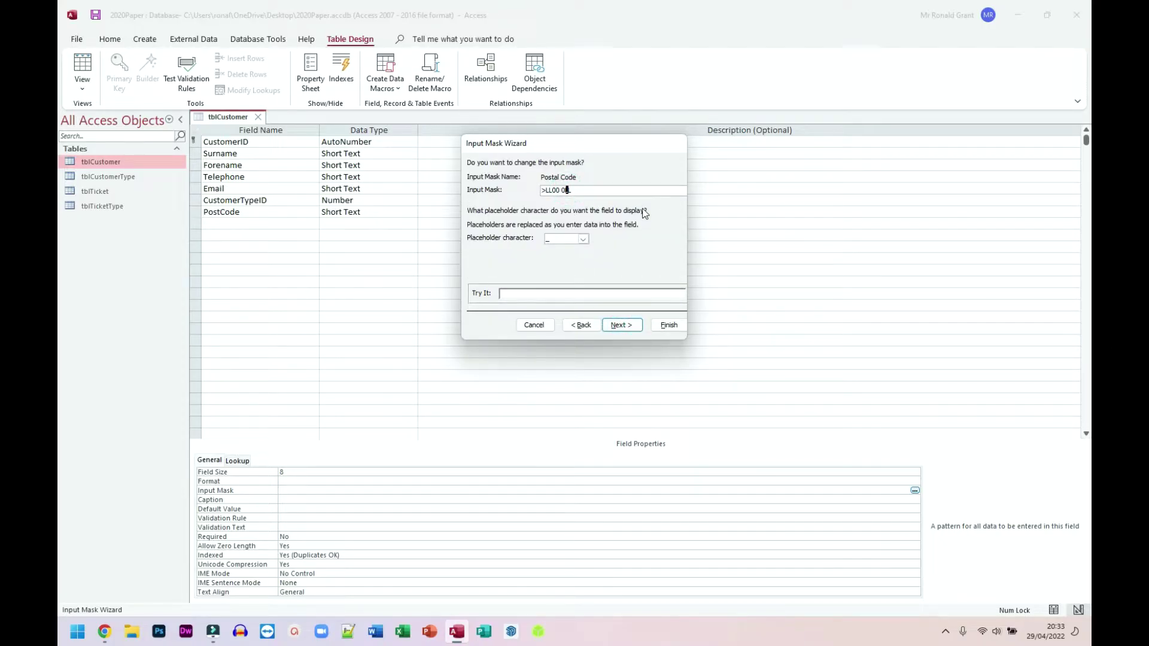
Step: Step through the characters of the >LL00 0LL mask pattern
key("Left")
key("Left")
key("Left")
key("Left")
key("Left")
key("Left")
key("Left")
key("Right")
key("Right")
key("Right")
key("Right")
key("Right")
key("shift+Right")
key("Right")
key("Right")
key("Left")
key("Left")
key("Left")
Step: Test the mask by entering the sample postcode SE13 1KL in the Try It box
left_click(503, 294)
type("SE13 1P")
key("Tab")
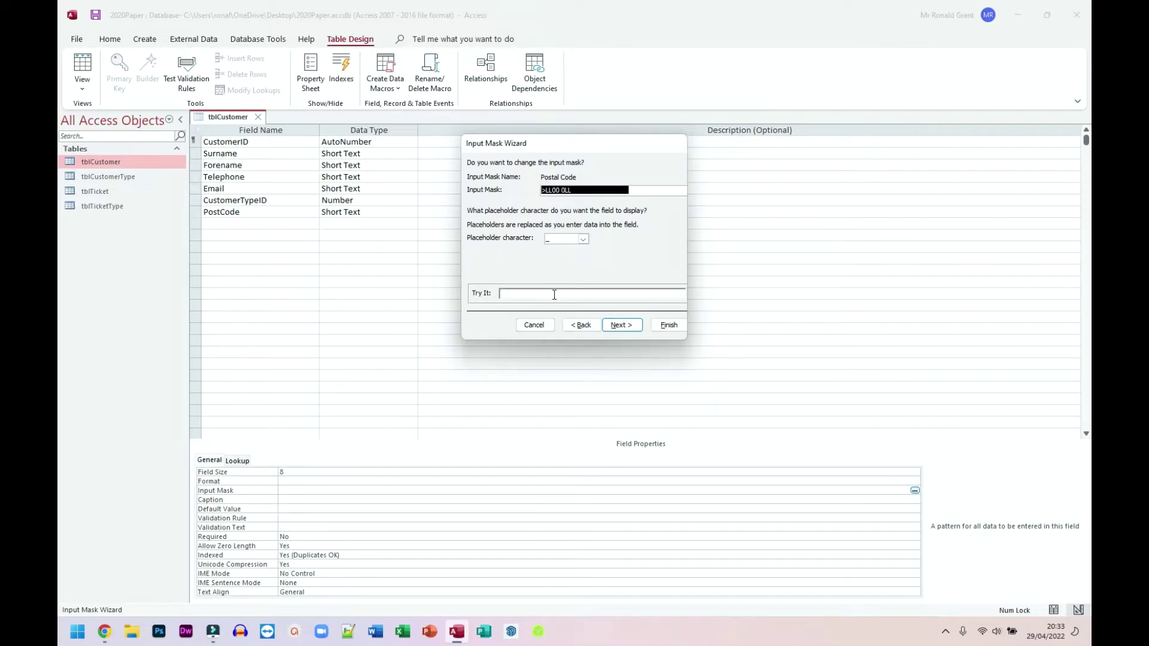
left_click(555, 295)
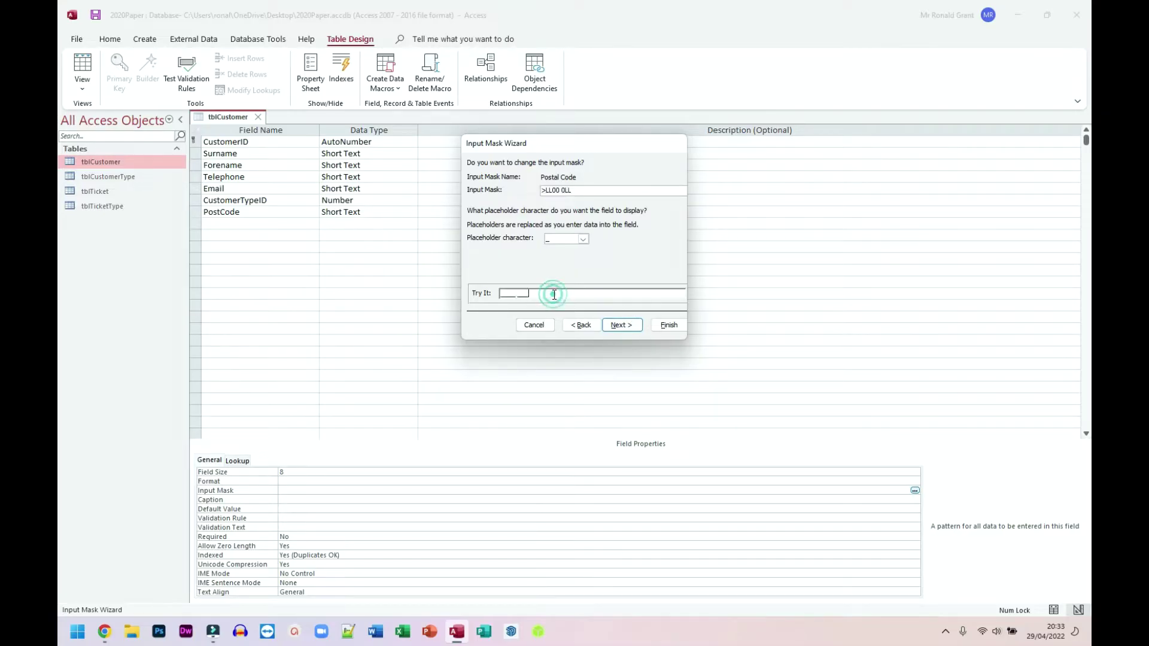
left_click(500, 293)
type("SE13 1KL")
Step: Finish the wizard storing data without symbols, then check the resulting >LL00\ 0LL;;_ mask
left_click(621, 325)
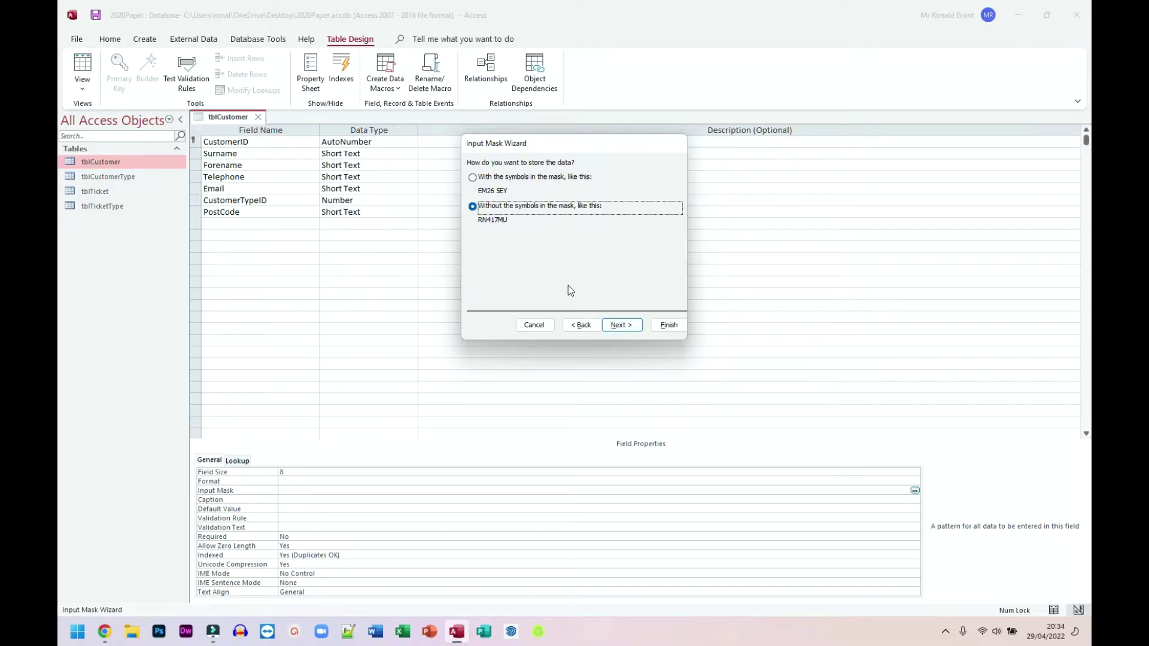
left_click(634, 327)
left_click(664, 326)
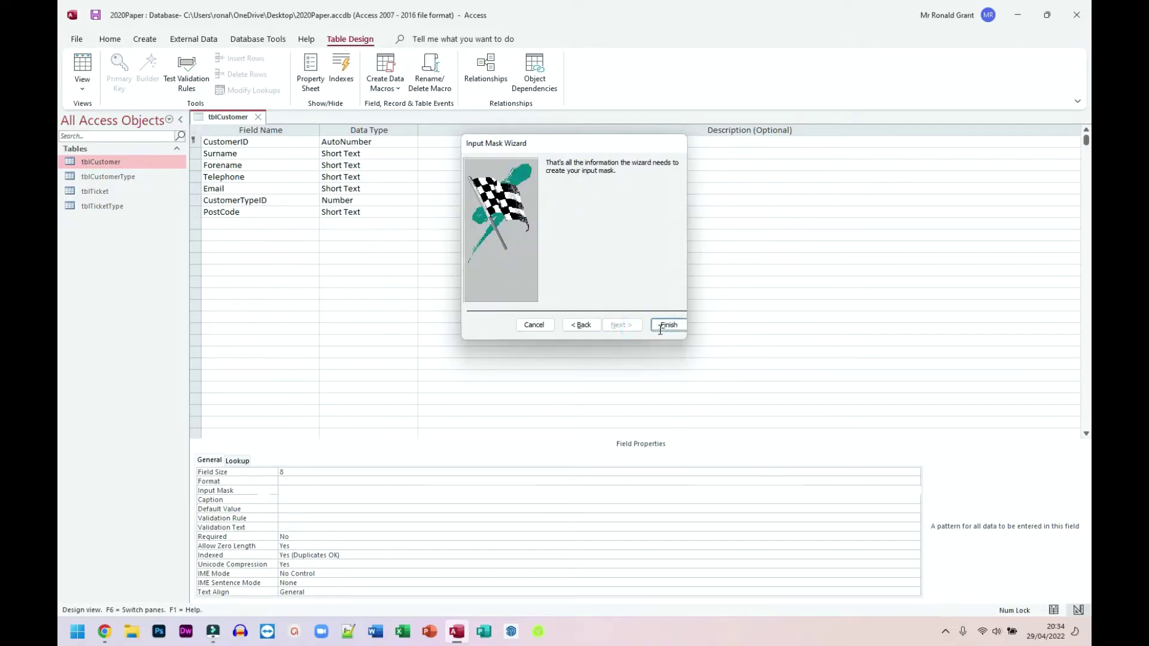
left_click(347, 489)
double_click(329, 489)
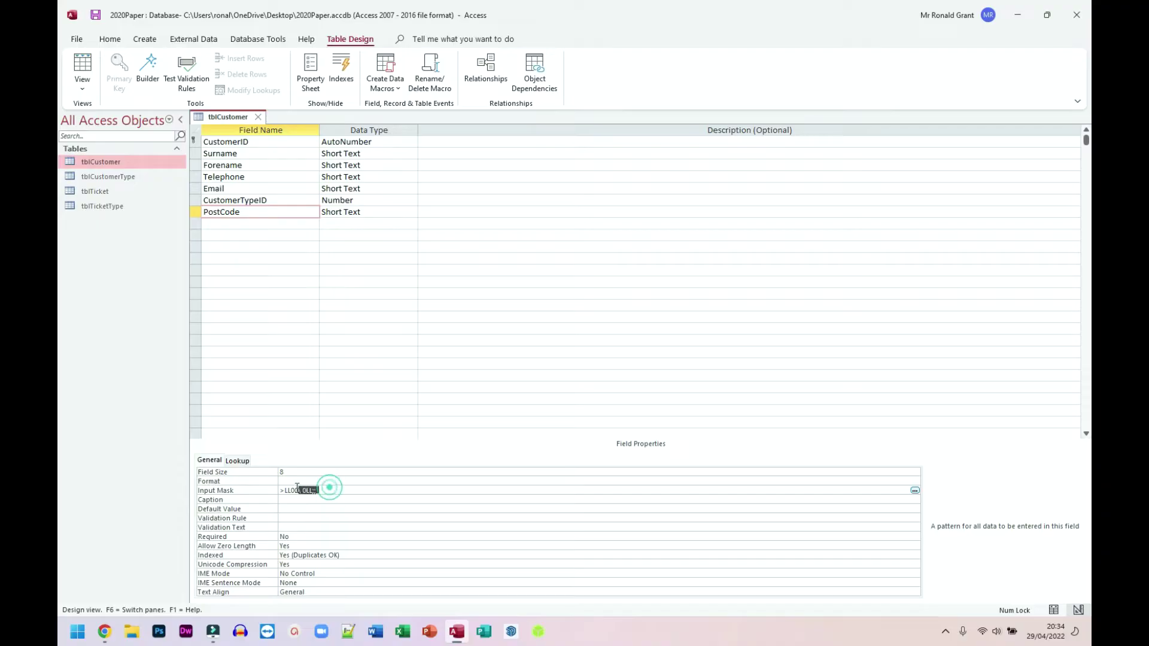
left_click(328, 489)
left_click_drag(329, 489, 276, 492)
Step: Enter Is Not Null as PostCode's validation rule and 'post code cannot be left empty' as its text
left_click(311, 519)
type("Is Not Null")
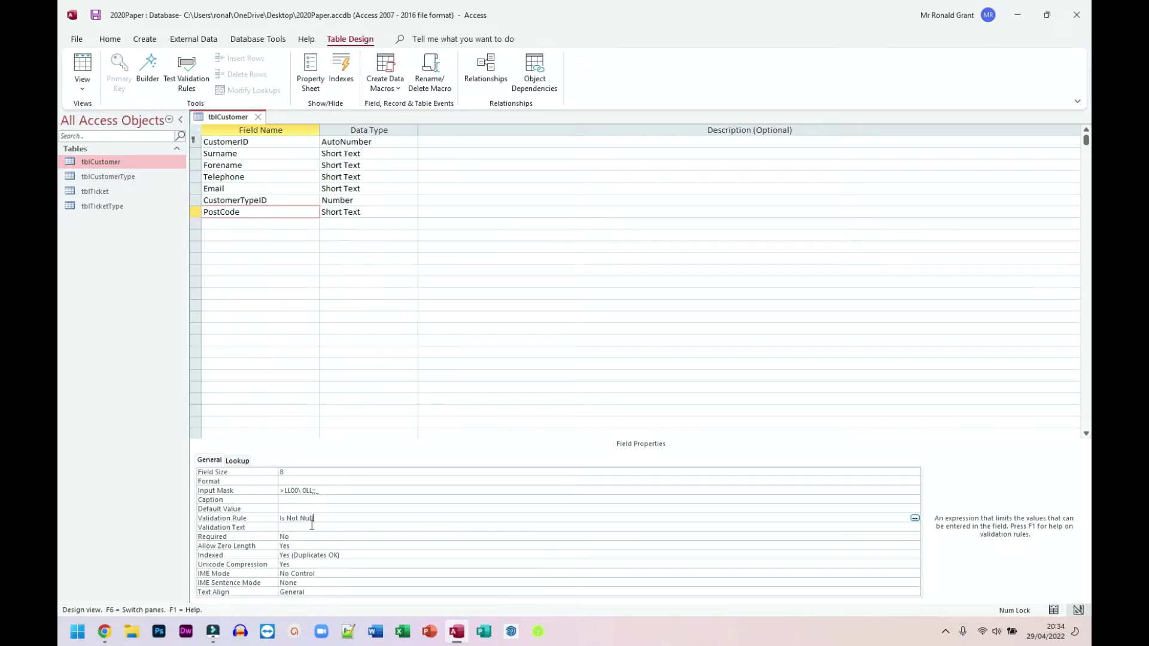
left_click(311, 525)
type("post cod")
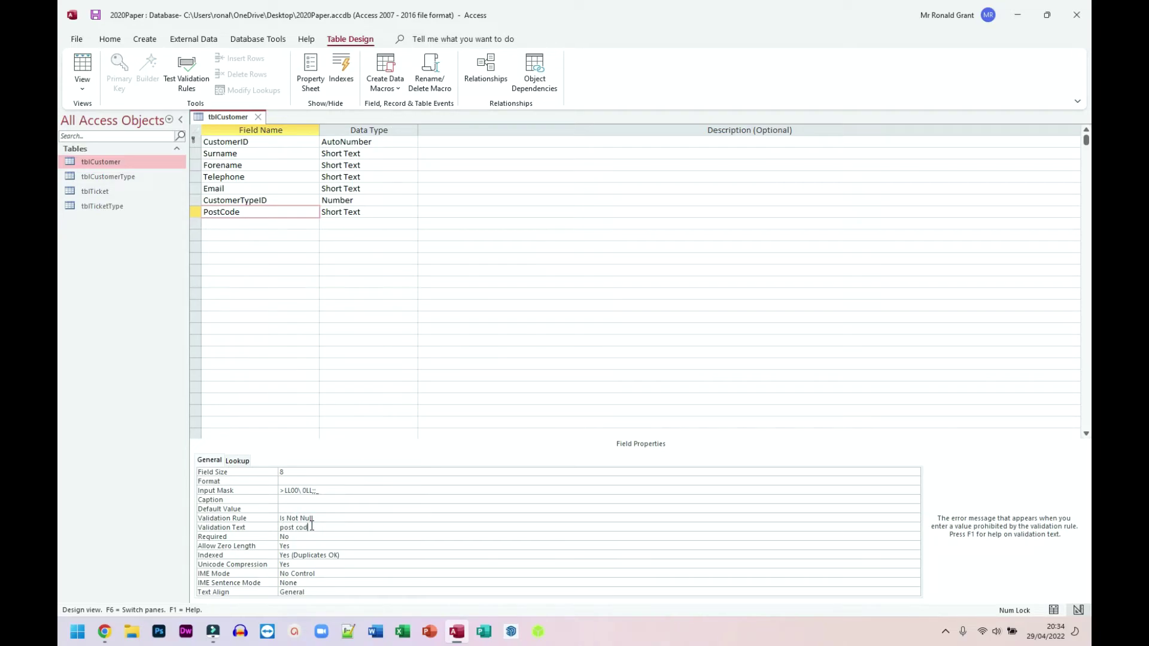
type("e must be")
key("BackSpace")
key("BackSpace")
key("BackSpace")
key("BackSpace")
key("BackSpace")
key("BackSpace")
type("cannot be left empty")
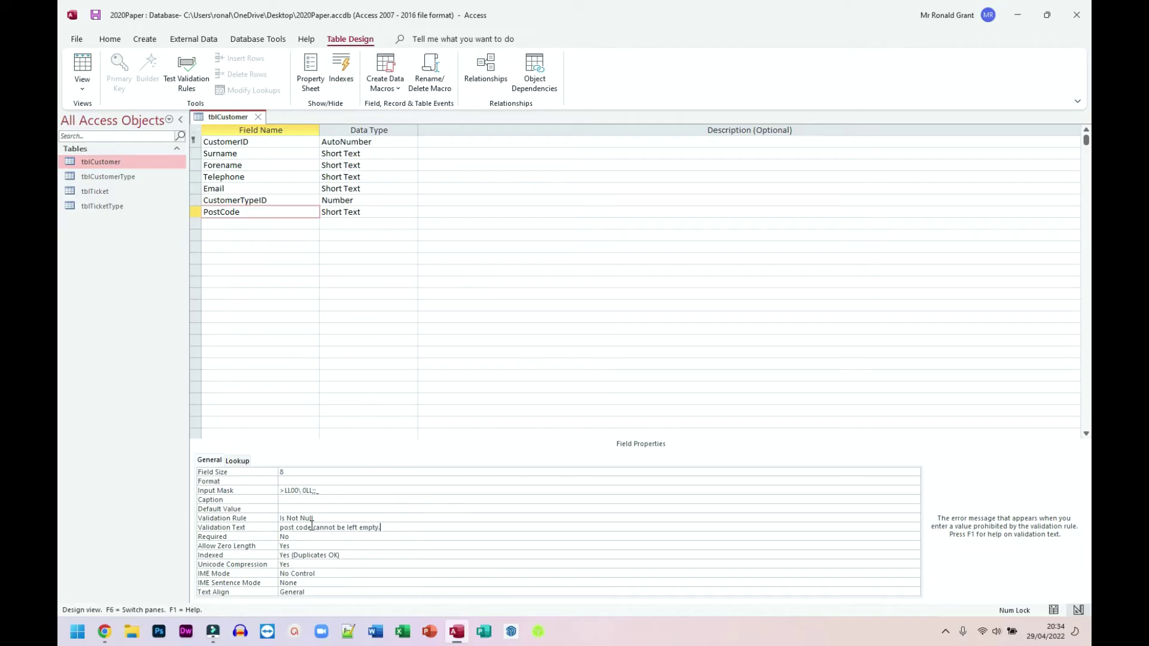